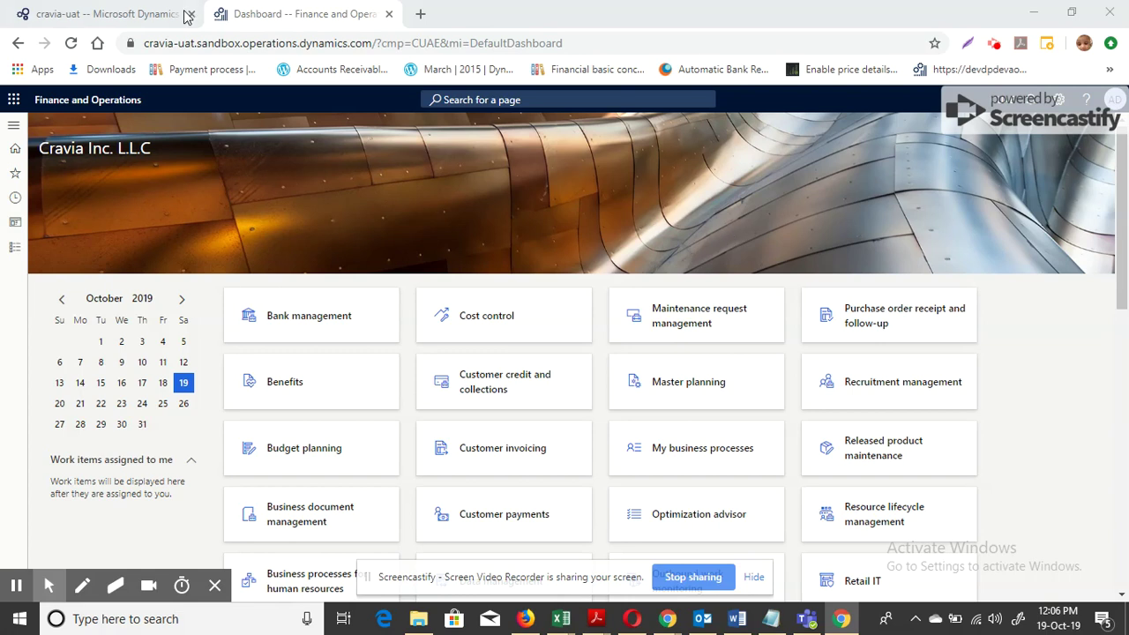
Open Master planning parameters from the Master planning Setup menu.
click(13, 126)
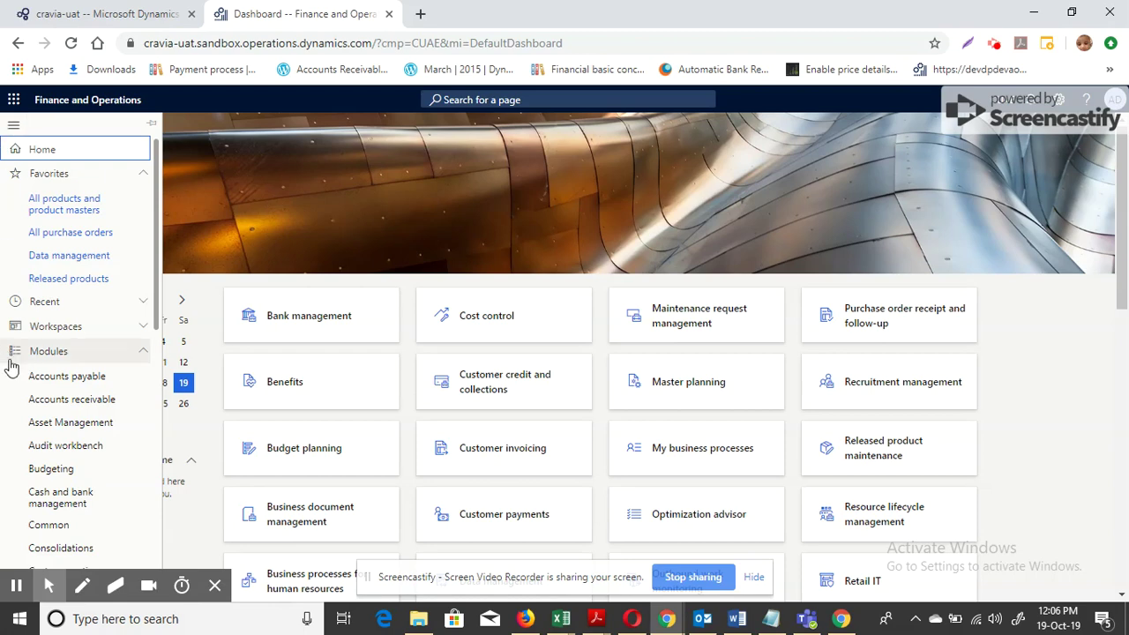
scroll(82, 318, down, 5)
scroll(86, 267, down, 1)
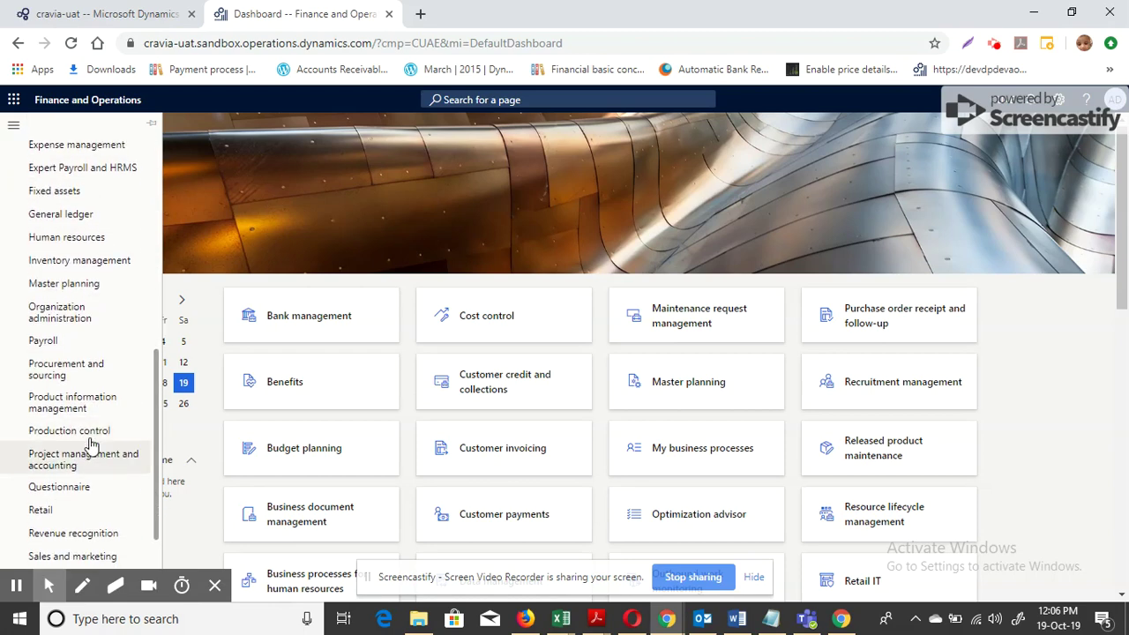
click(88, 291)
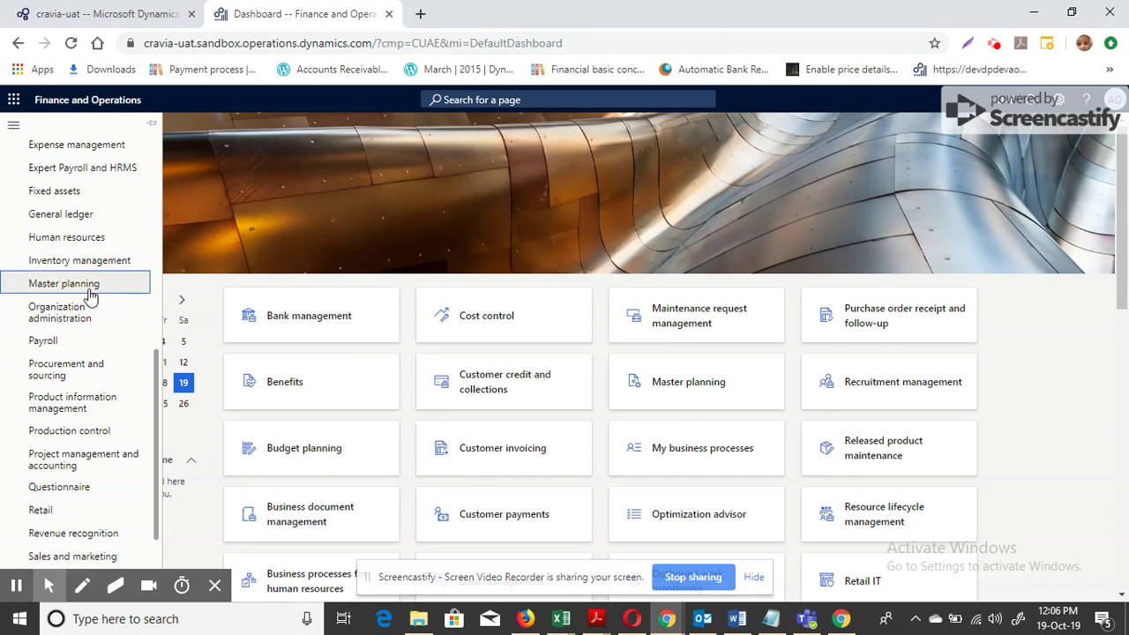
click(263, 140)
click(205, 254)
click(258, 273)
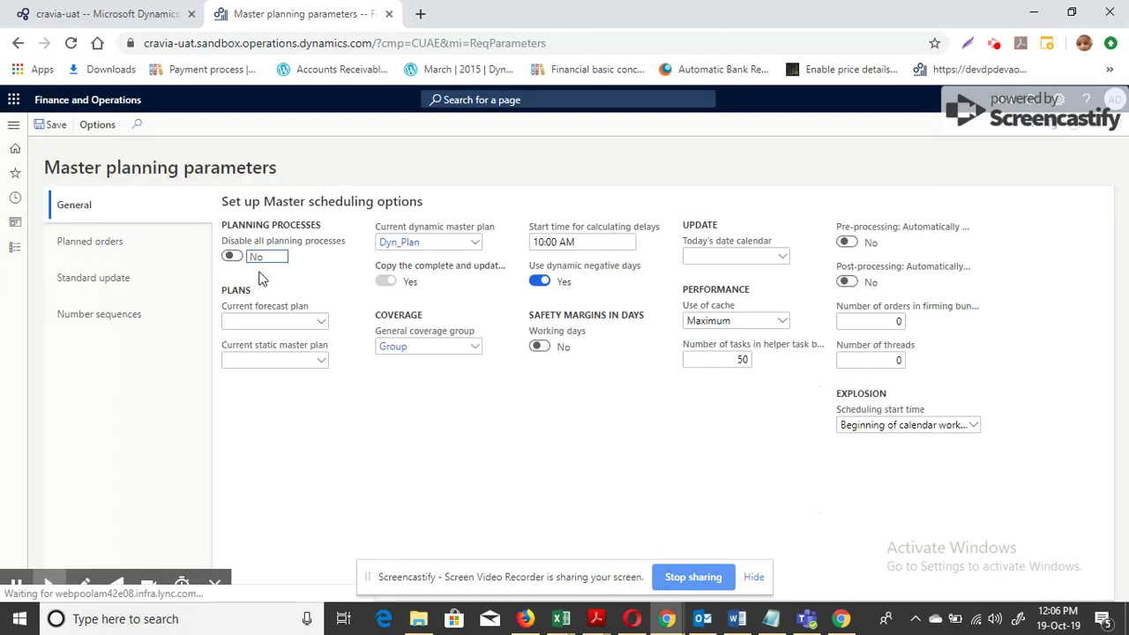
On Planned orders, keep Minimum lead time as the trade-agreement vendor search criterion.
click(89, 255)
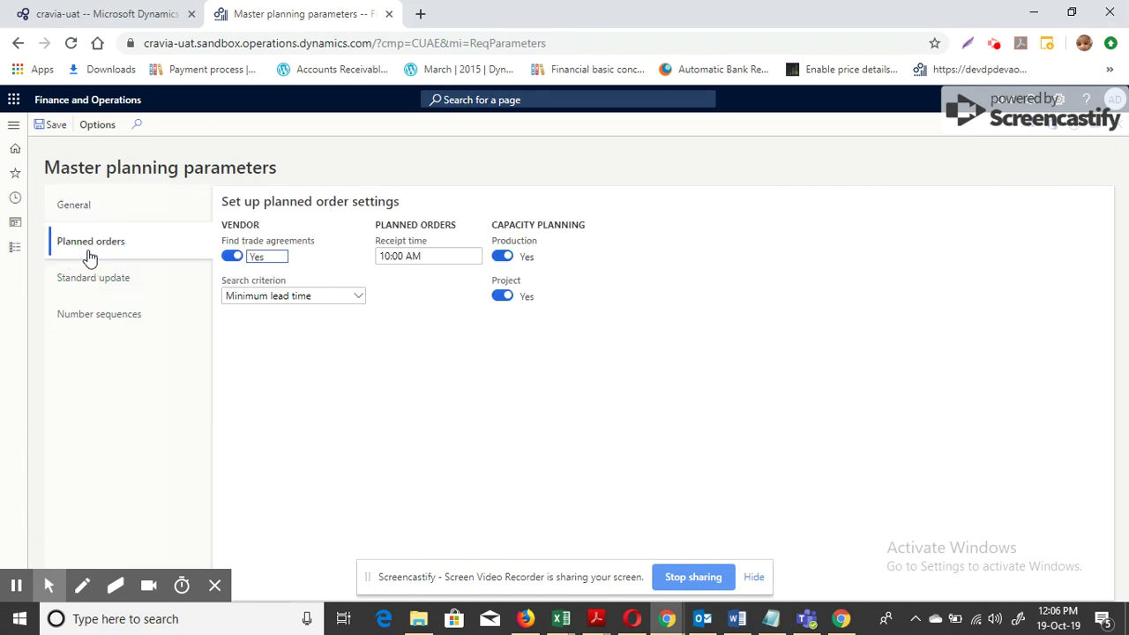
mouse_move(254, 245)
click(361, 297)
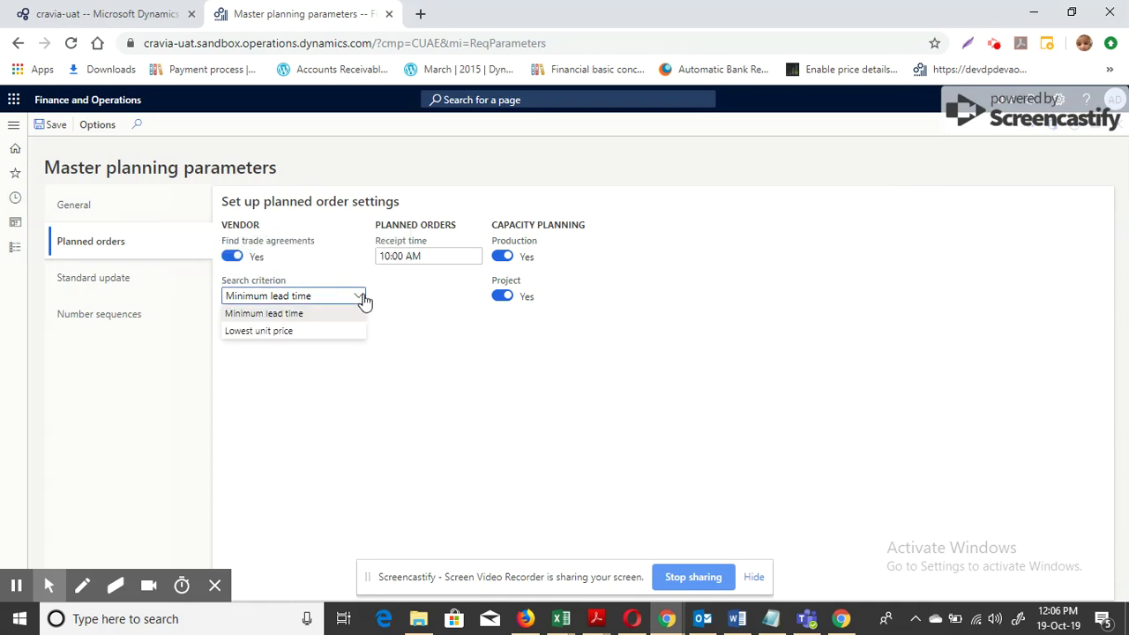
click(241, 315)
click(356, 380)
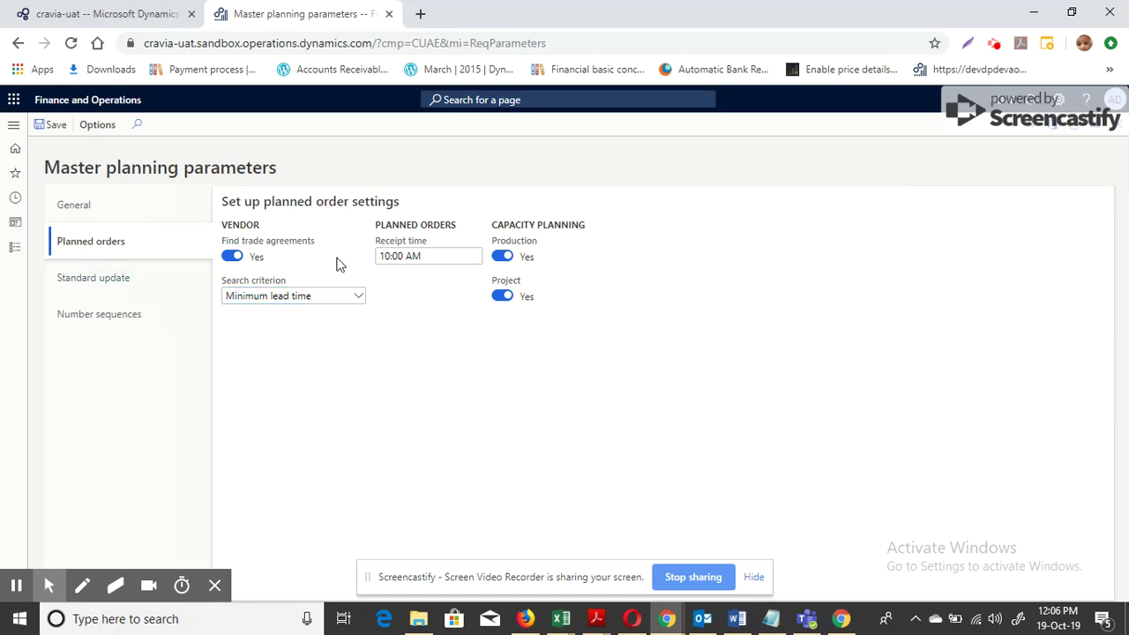
click(13, 124)
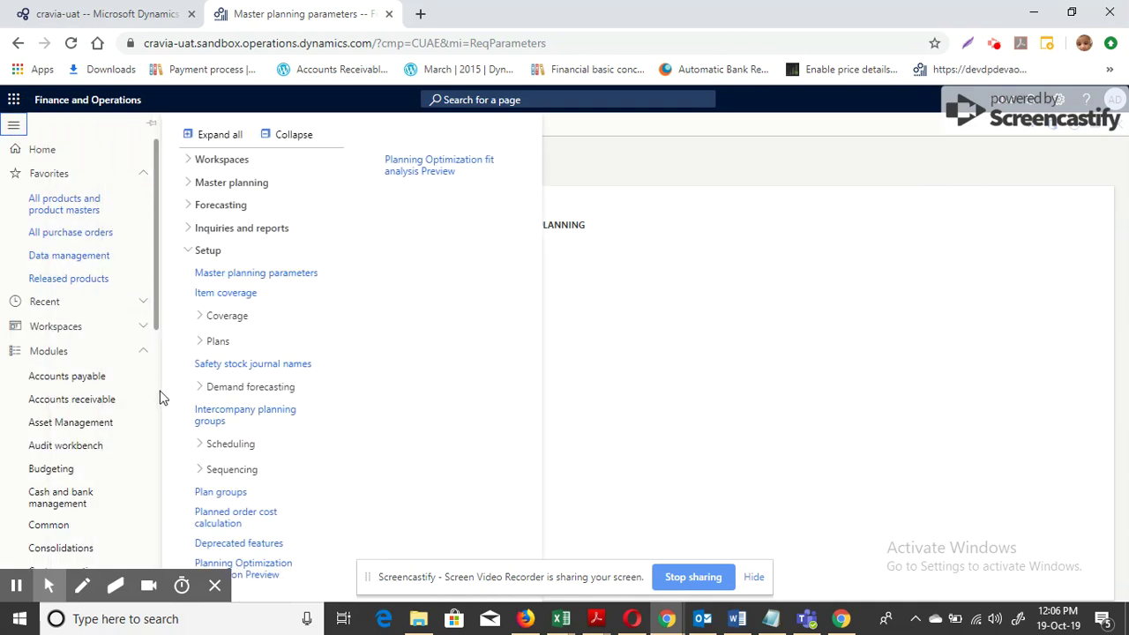
Review Procurement's Activate price/discount settings, then open Trade agreement journal names.
scroll(93, 330, down, 4)
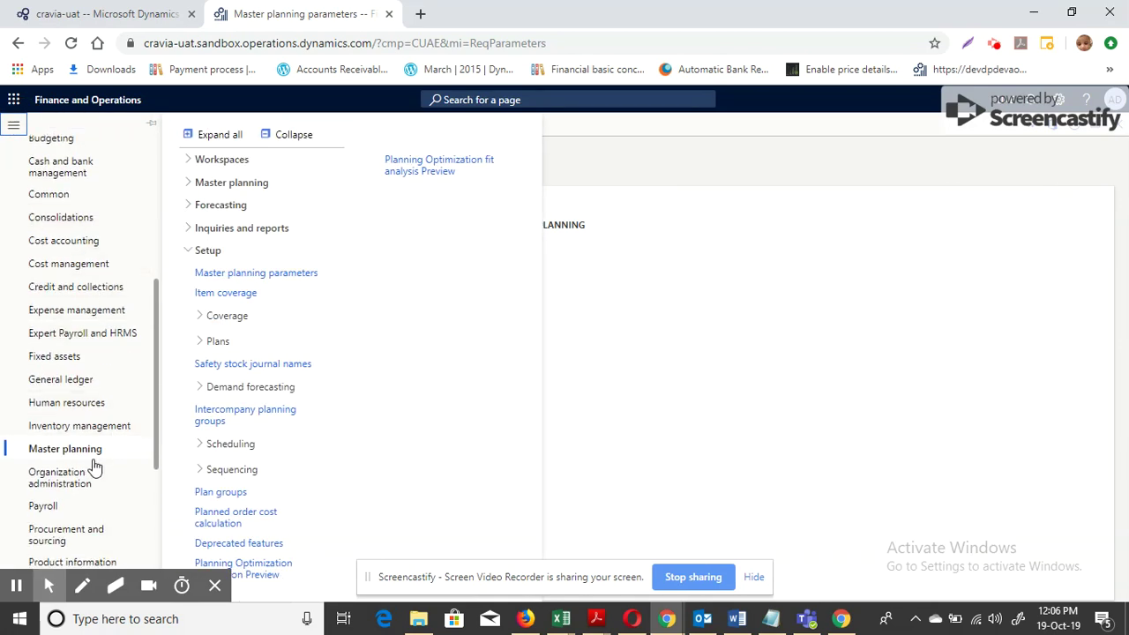
scroll(99, 459, down, 2)
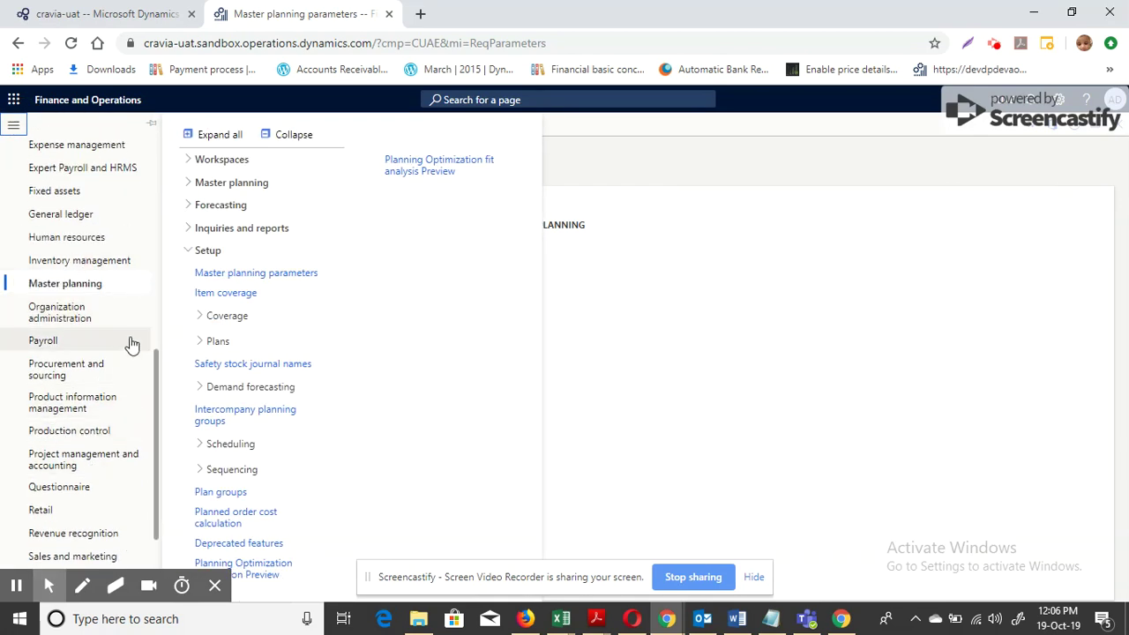
click(104, 369)
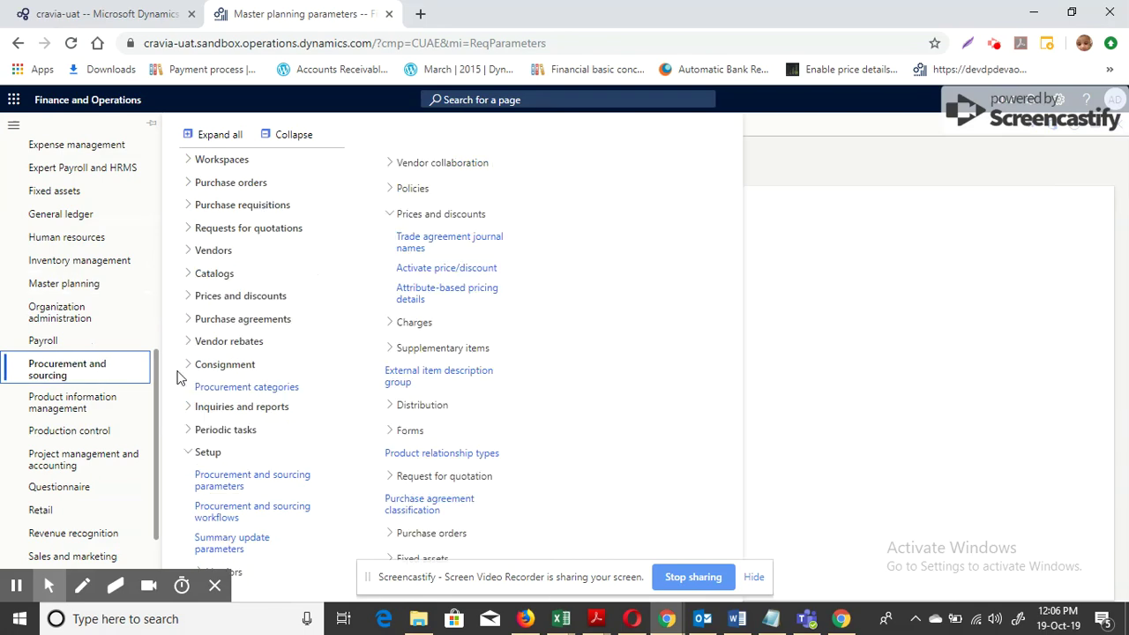
click(448, 273)
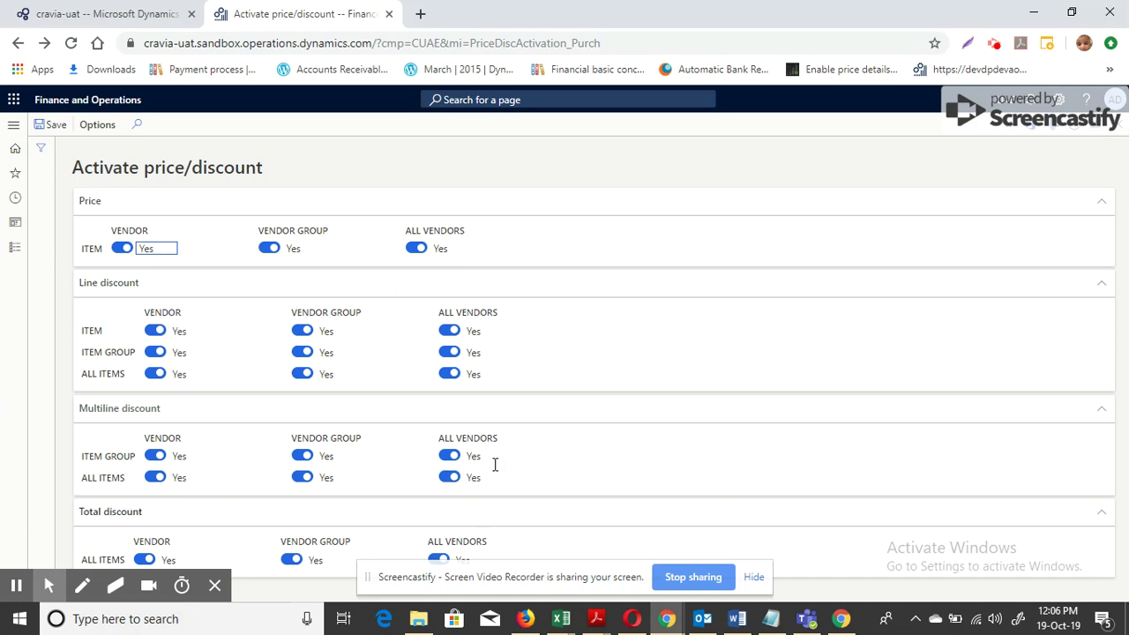
click(16, 126)
click(479, 238)
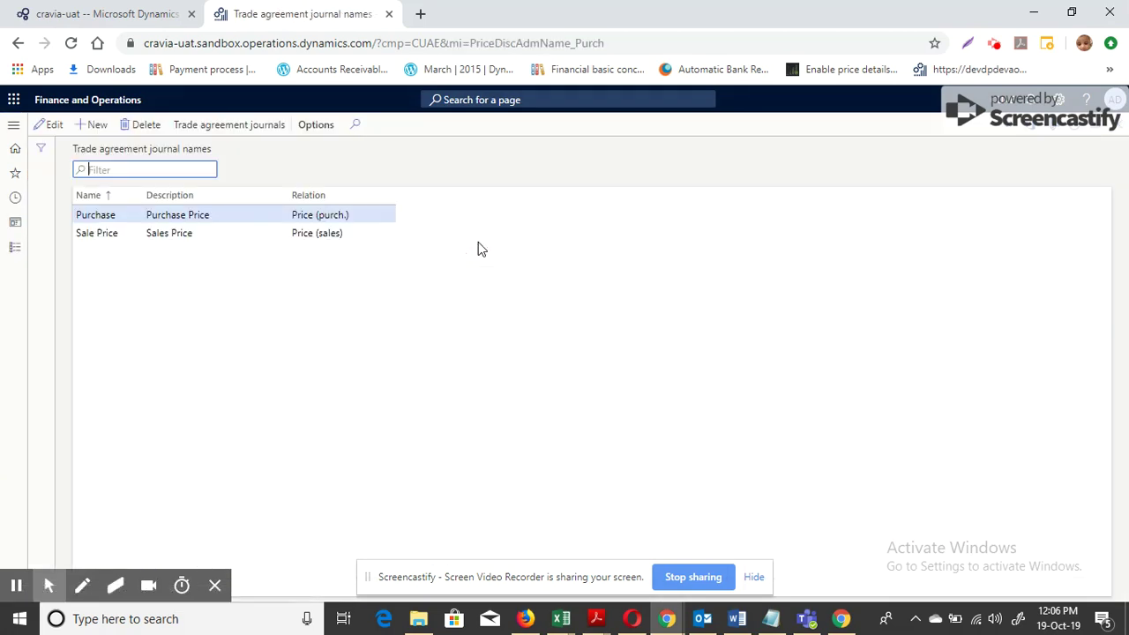
Open the lines of the posted Purchase price trade agreement journal.
click(202, 214)
click(252, 127)
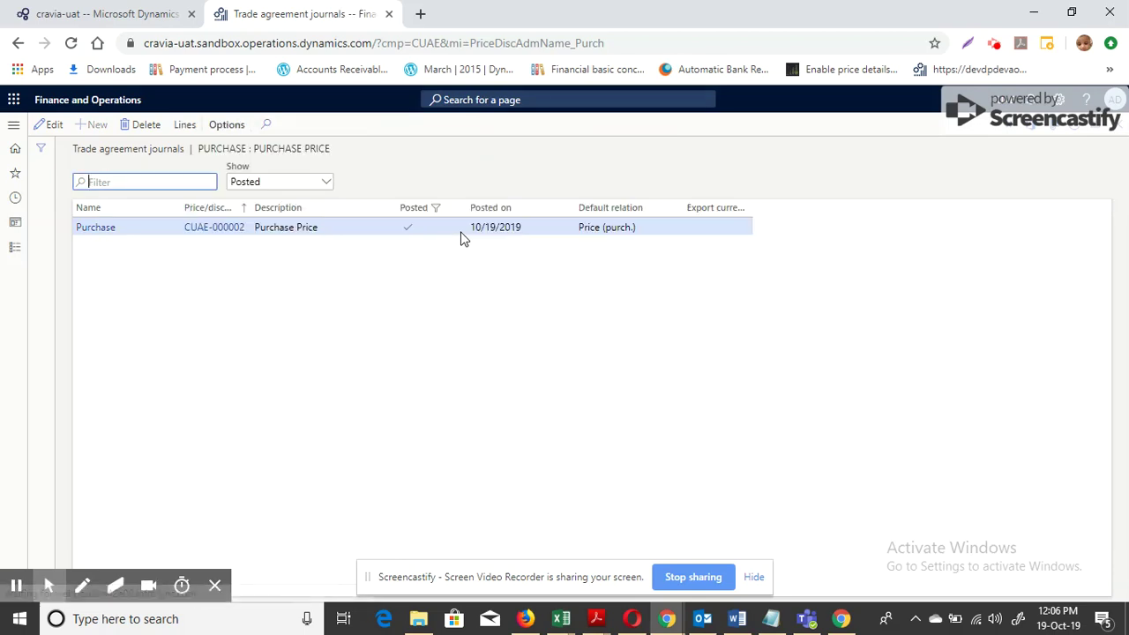
click(185, 127)
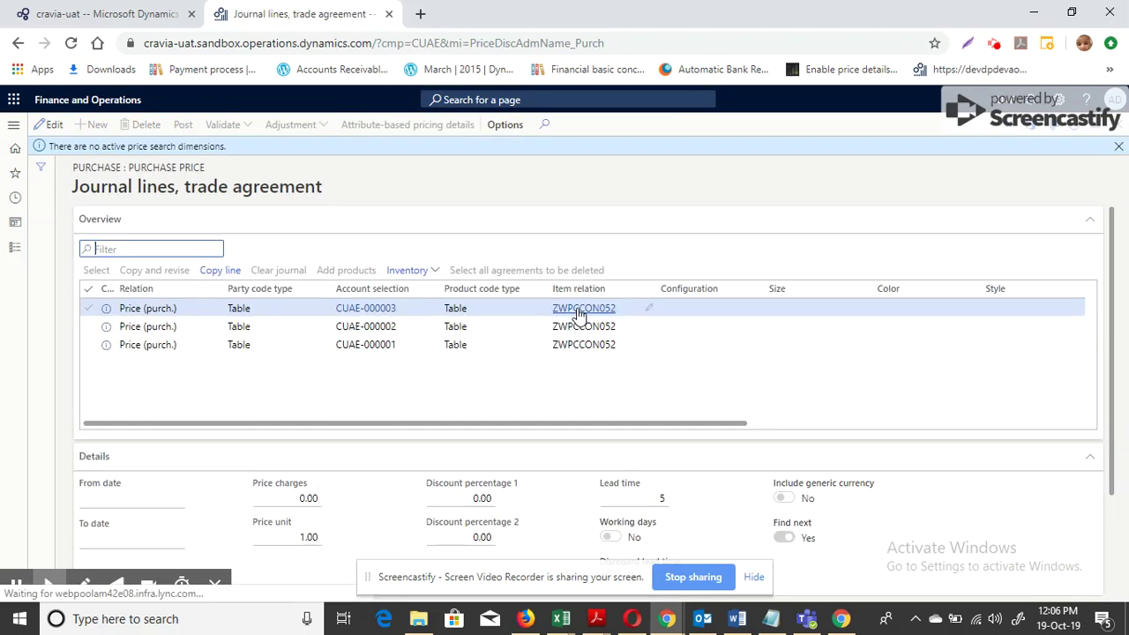
Compare the vendors' lead times on the ZWPCCON052 price lines: 5, 8 and 10.
click(573, 311)
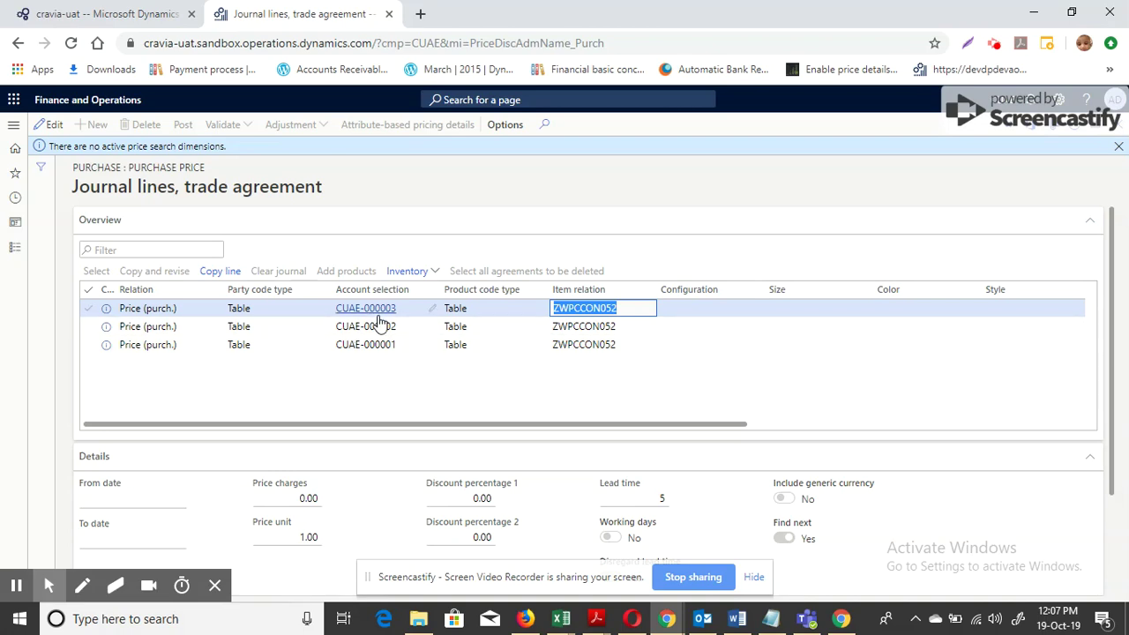
key(super)
click(882, 448)
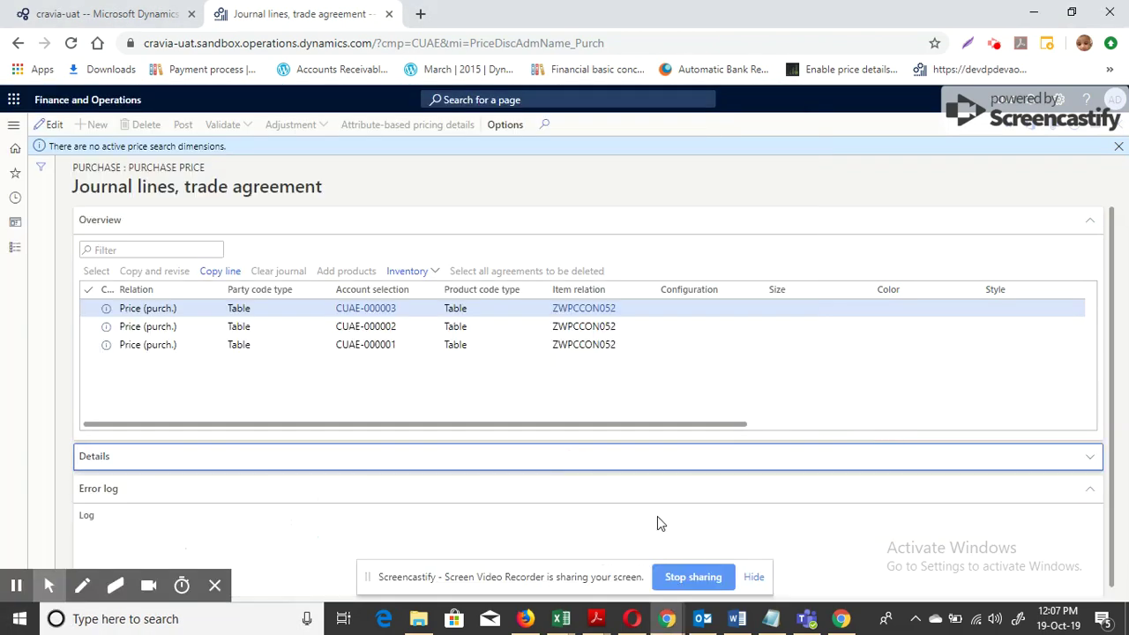
click(603, 465)
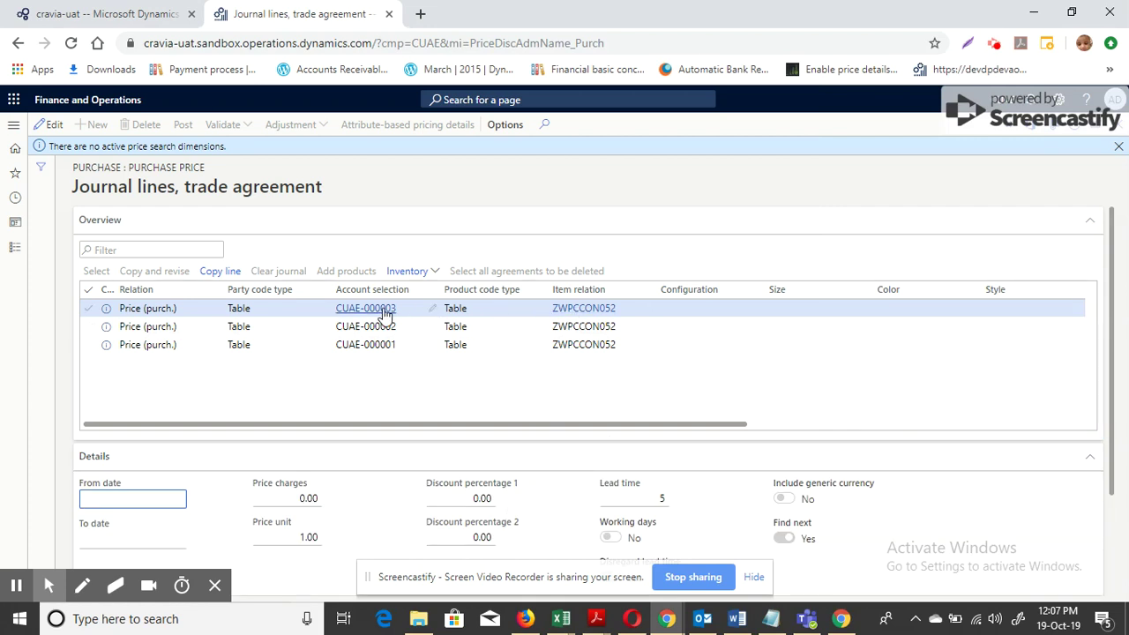
click(657, 498)
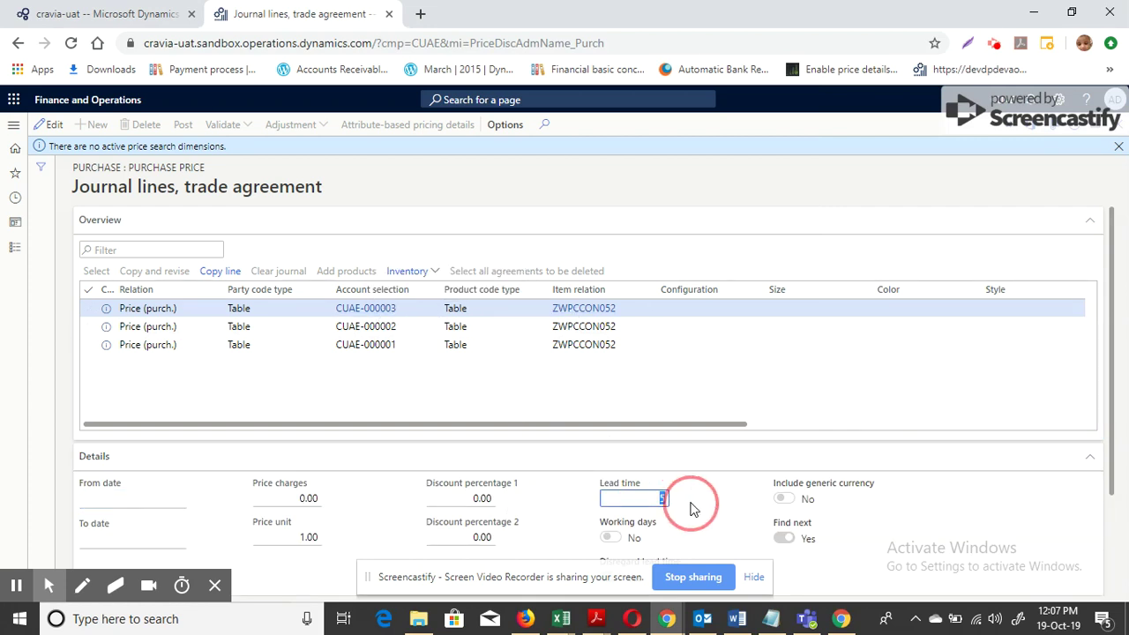
click(560, 326)
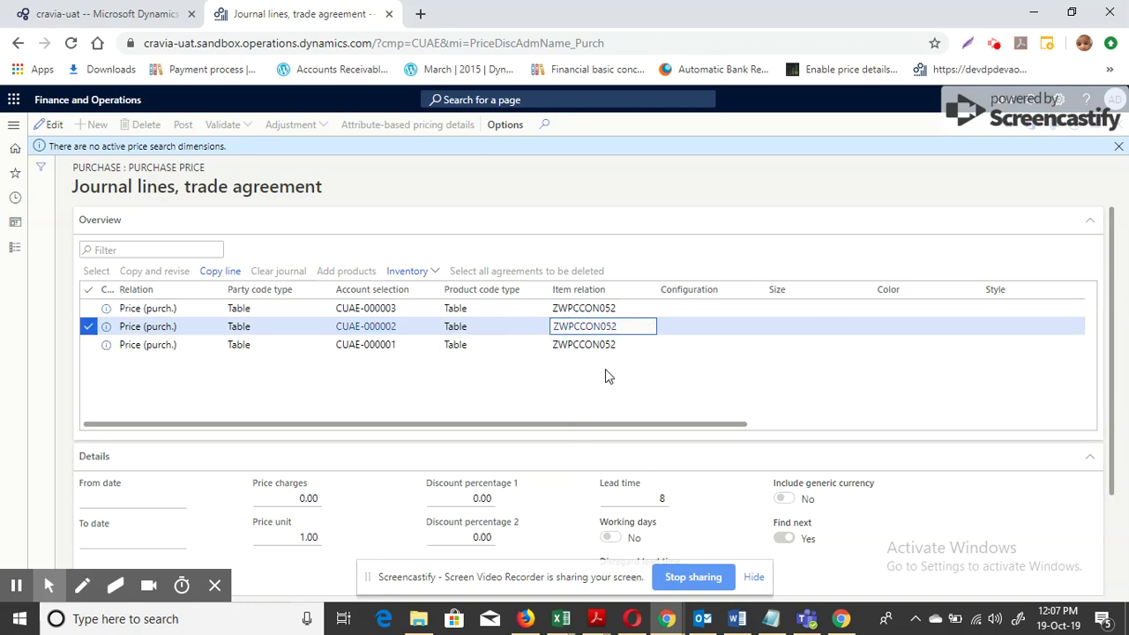
click(599, 346)
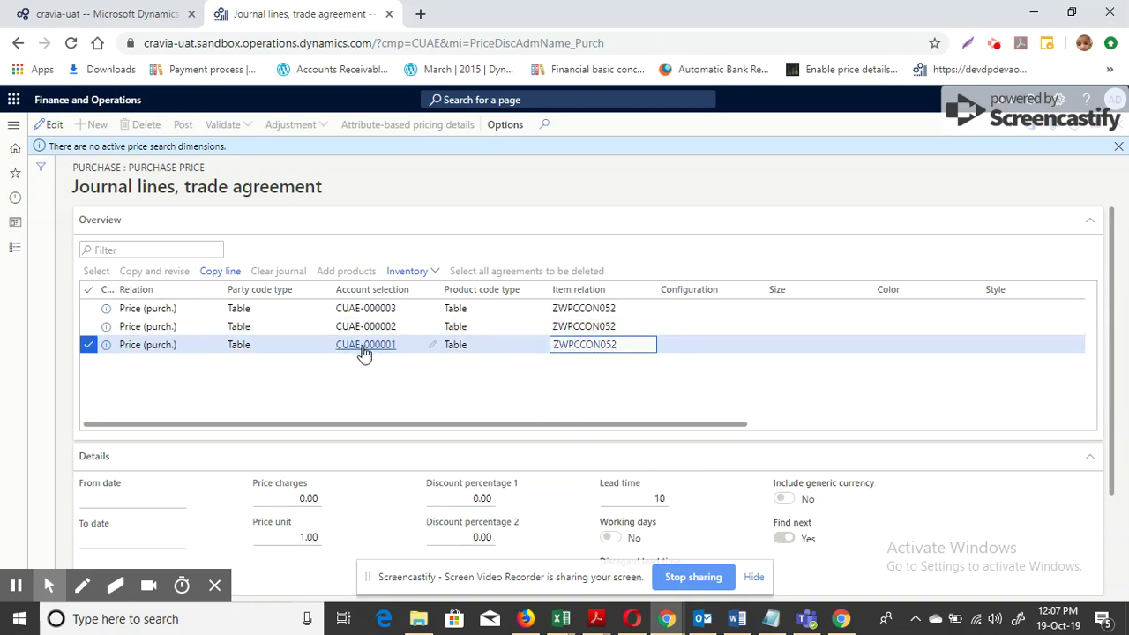
click(639, 502)
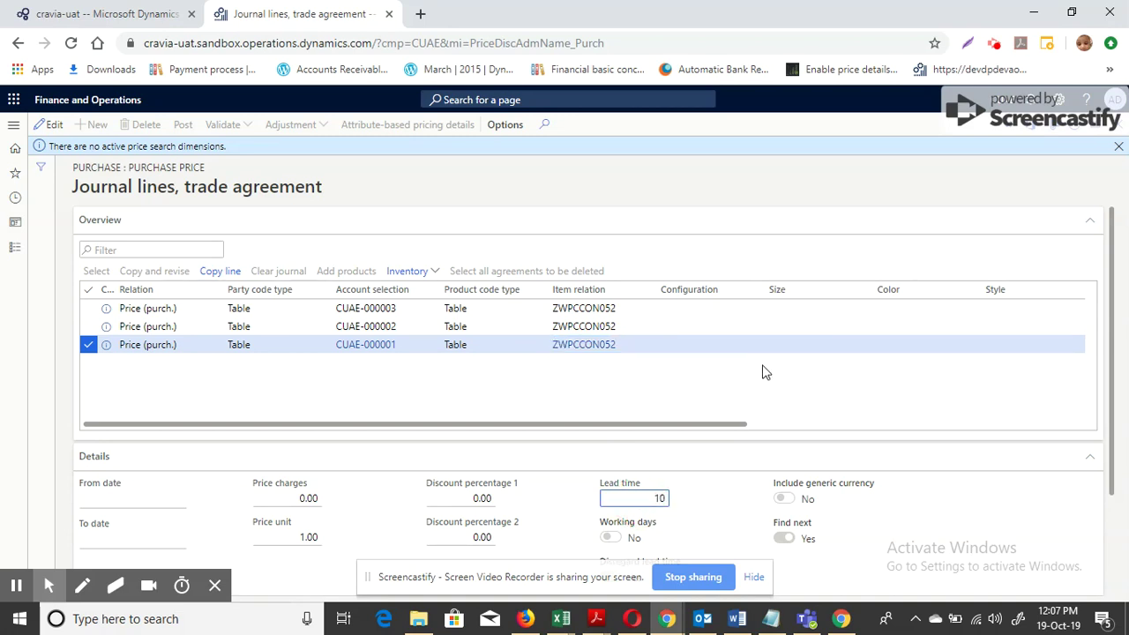
click(426, 308)
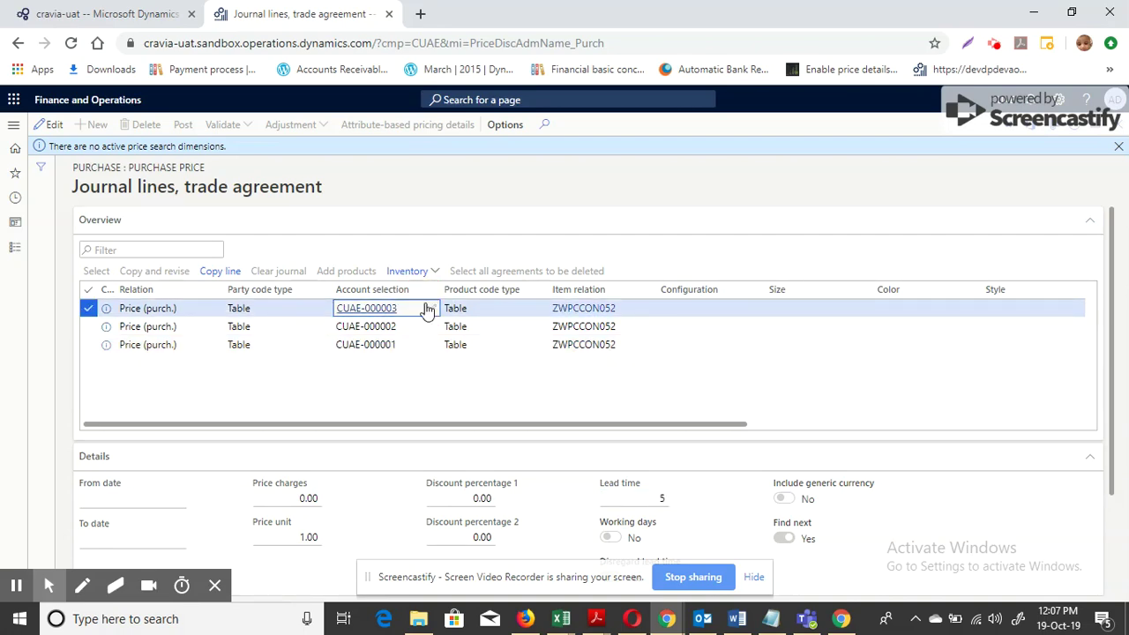
click(15, 133)
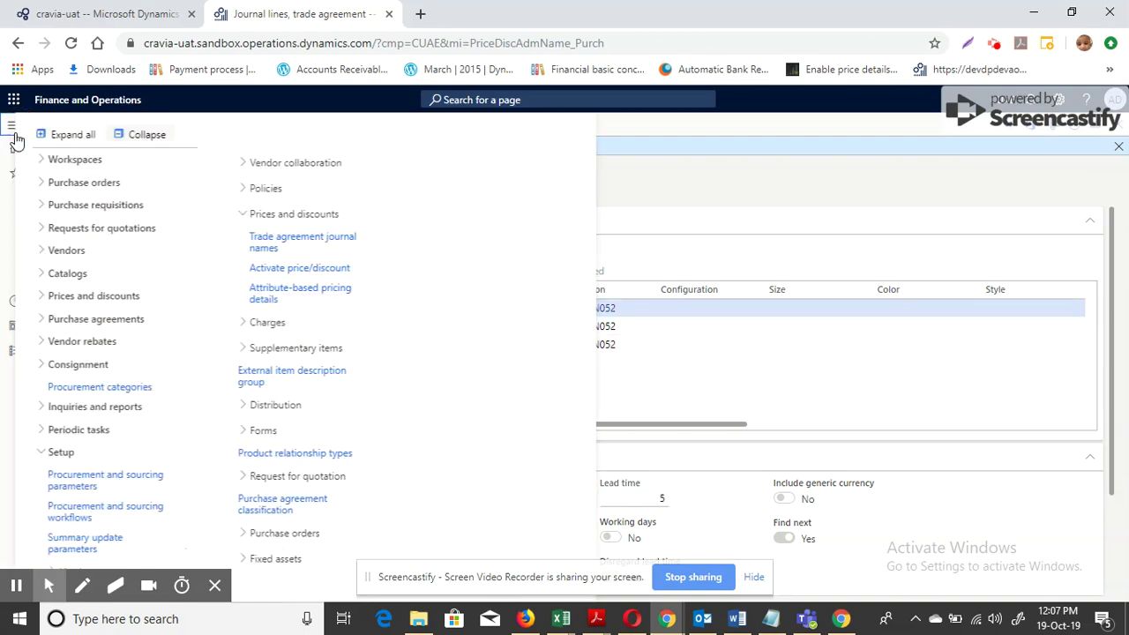
Open the All sales orders order for 250 Pcs of ZWPCCON052, Stock delivery.
scroll(114, 277, down, 7)
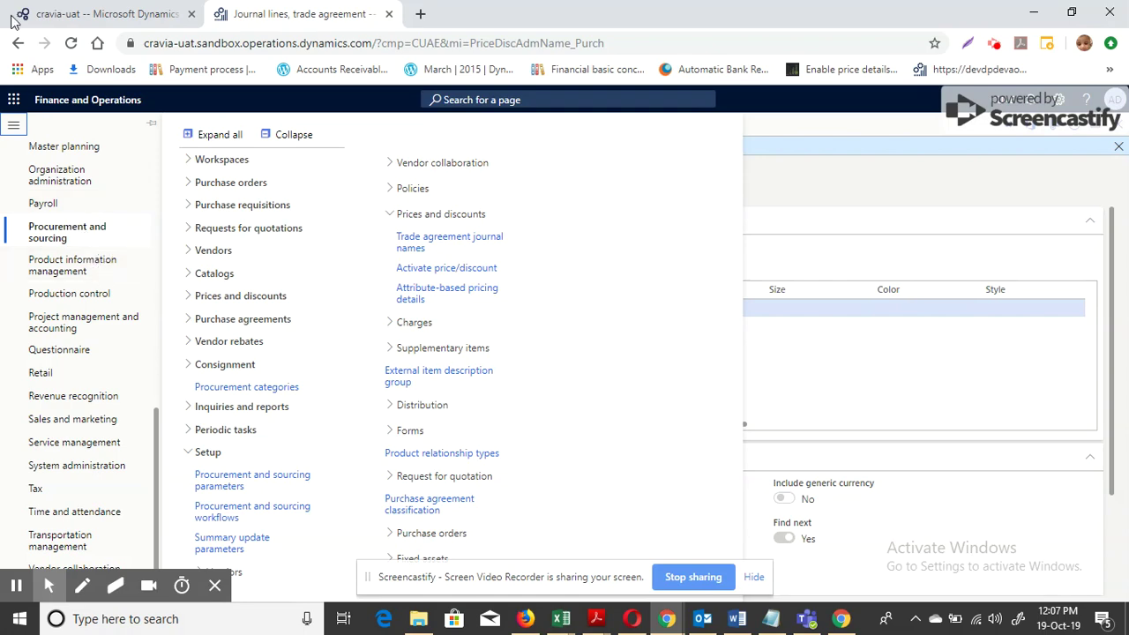
click(78, 422)
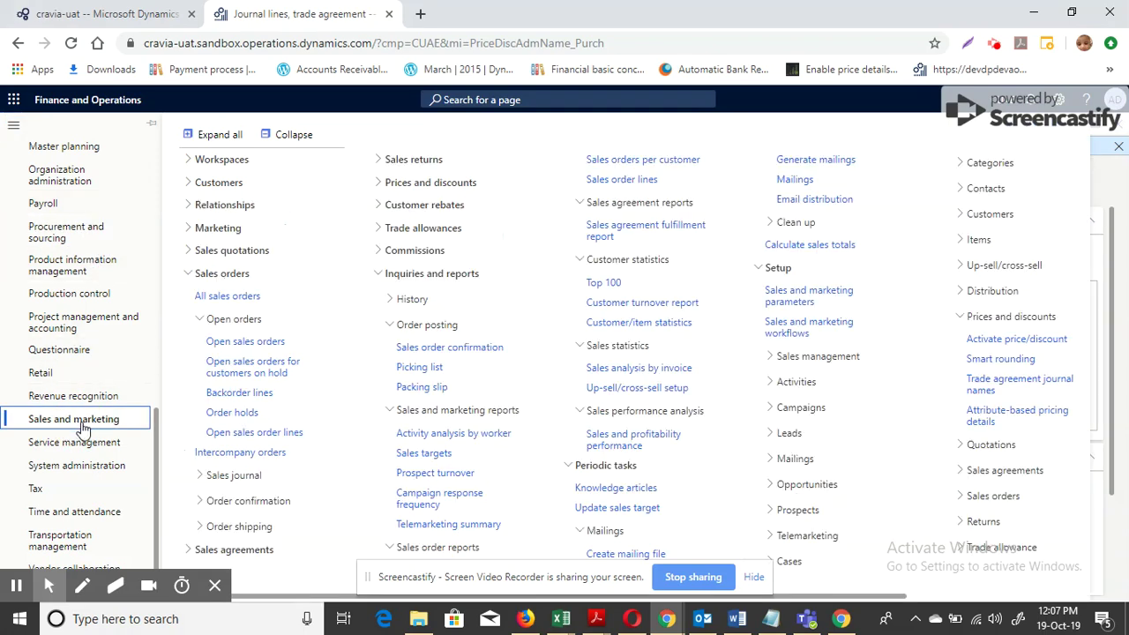
click(220, 297)
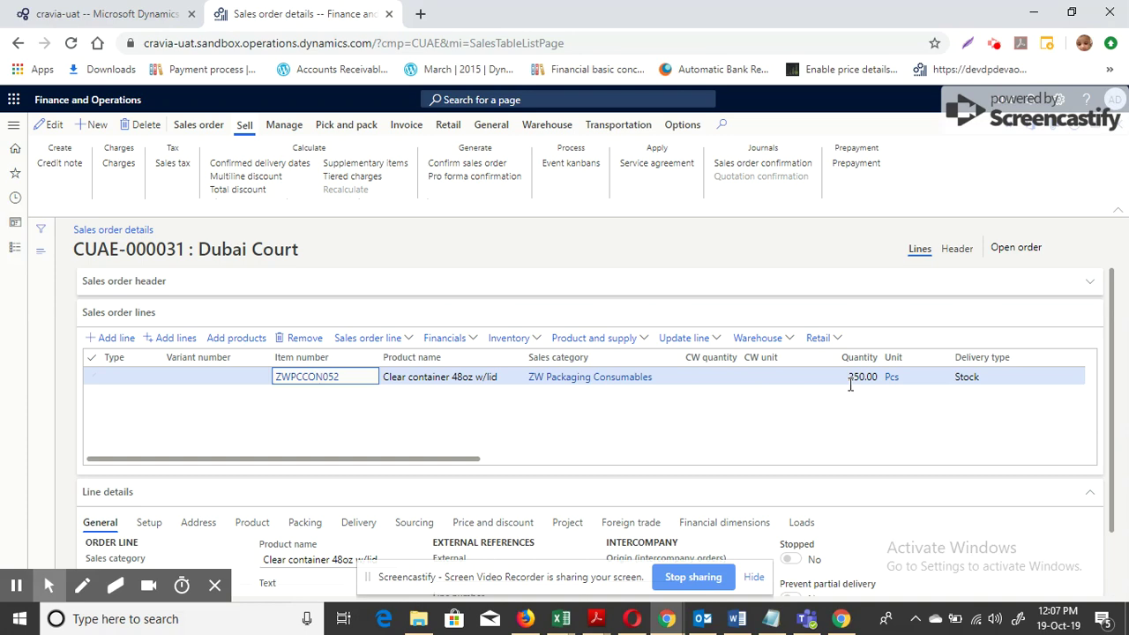
click(13, 124)
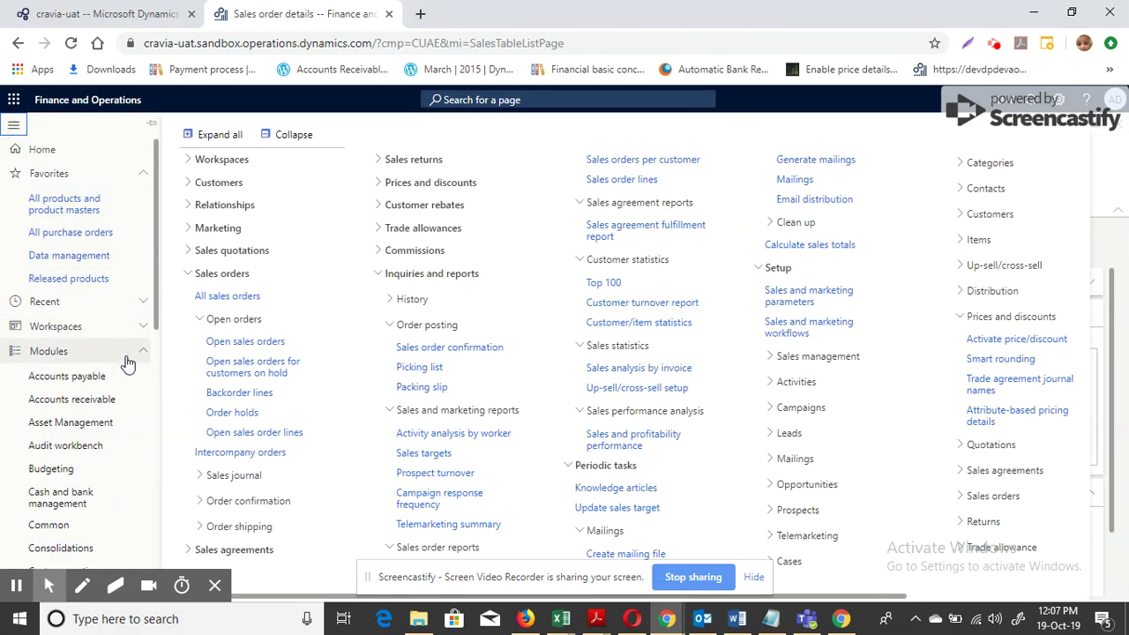
scroll(128, 361, down, 4)
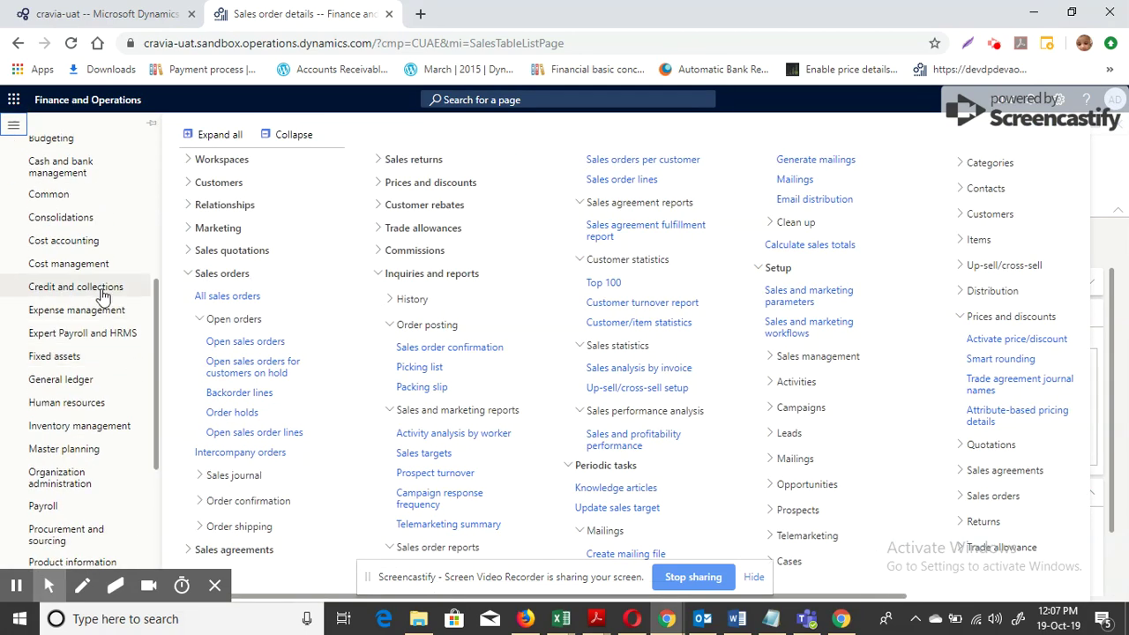
Run master planning for plan Dyn_Plan using the Regeneration method.
click(99, 450)
click(238, 181)
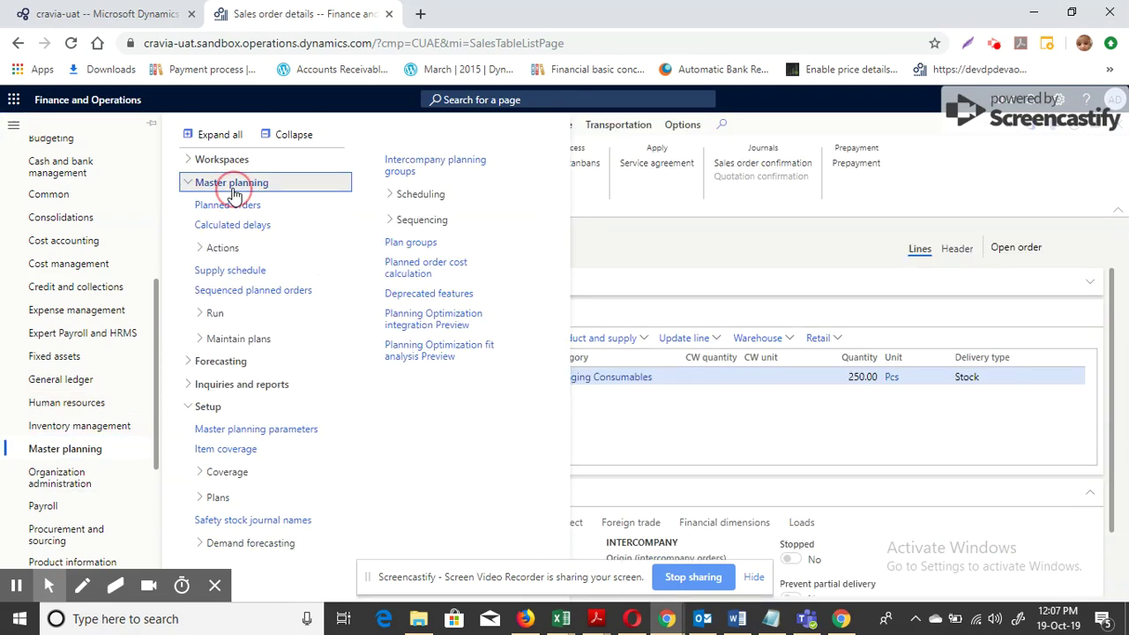
click(205, 323)
click(223, 333)
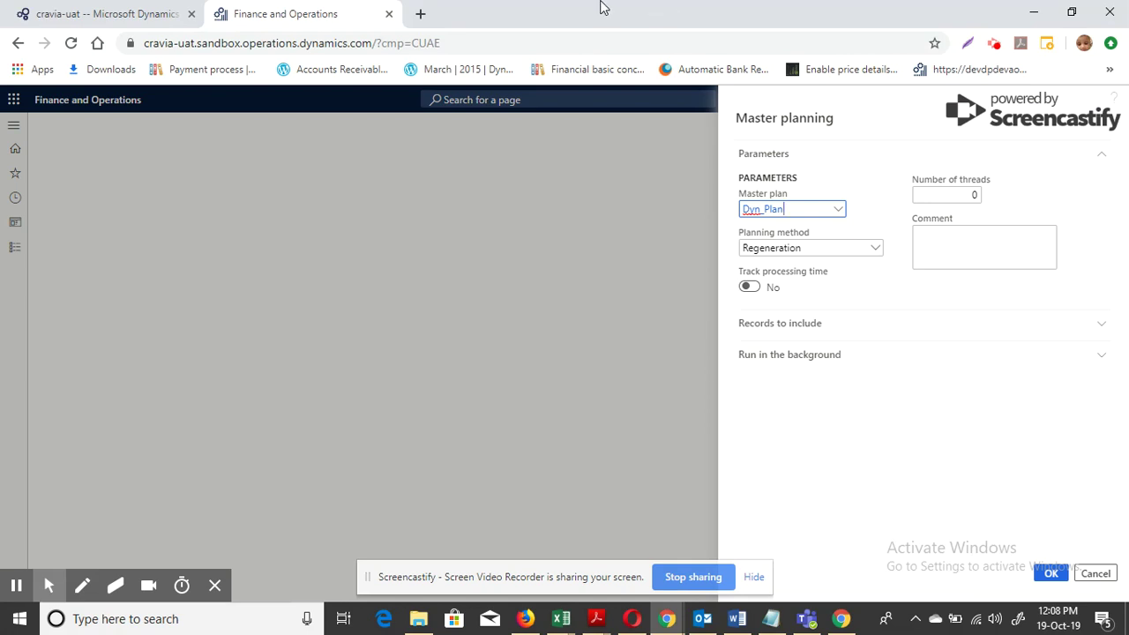
click(1049, 574)
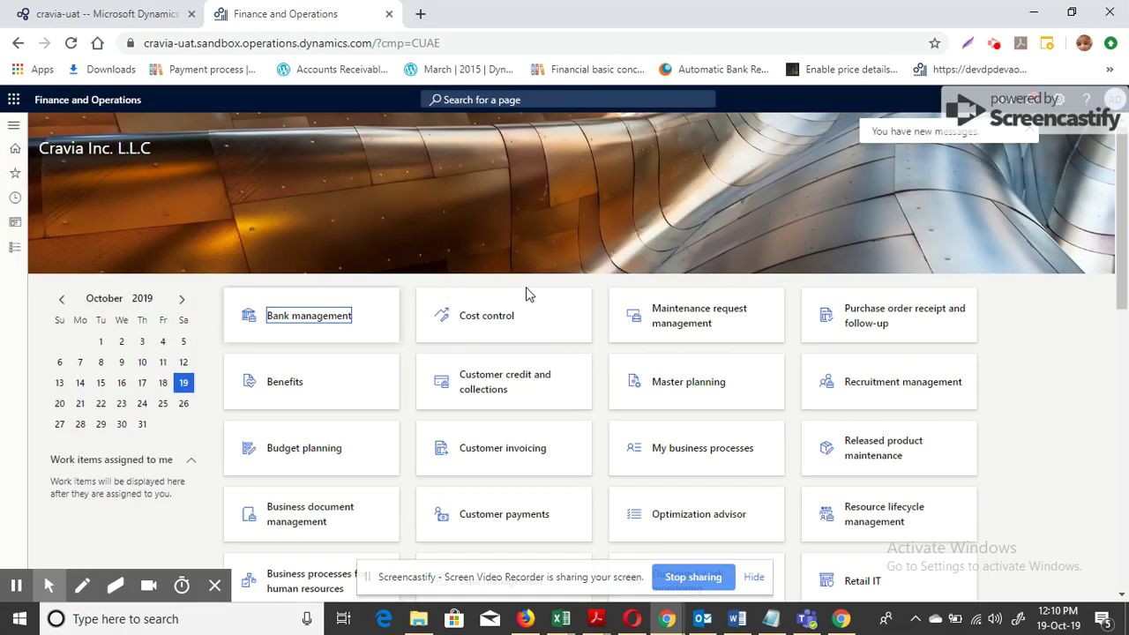
Open Planned orders and check the planned purchase quantity of 250 Pcs.
click(18, 126)
click(212, 220)
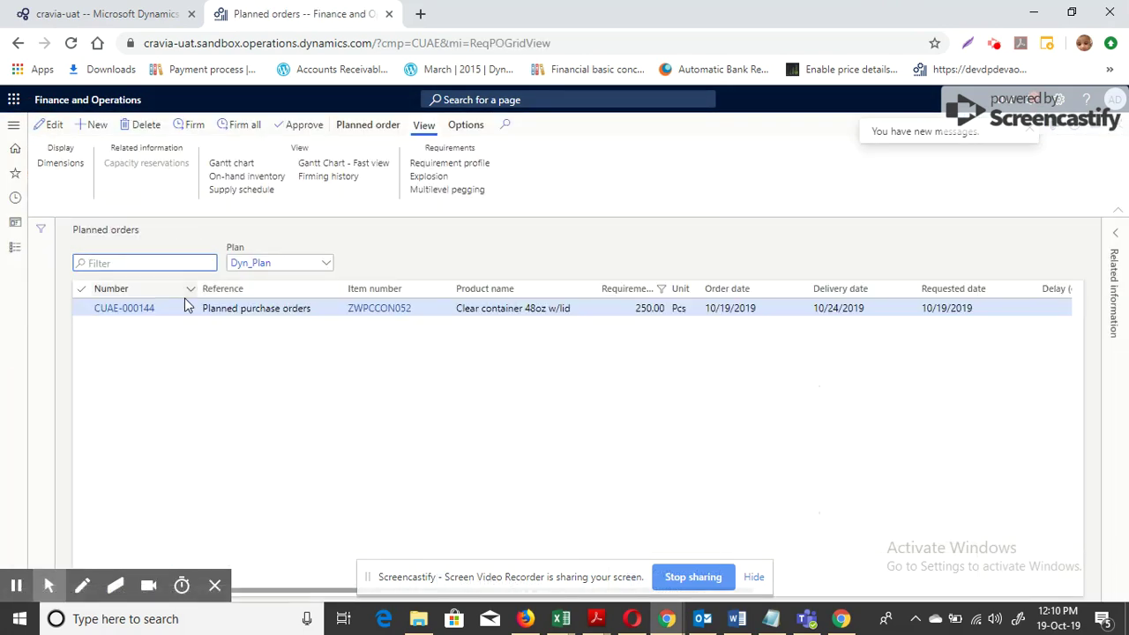
click(637, 309)
drag(637, 309, 675, 310)
Open the planned order's details and check delivery date 10/24/2019 and vendor.
click(126, 311)
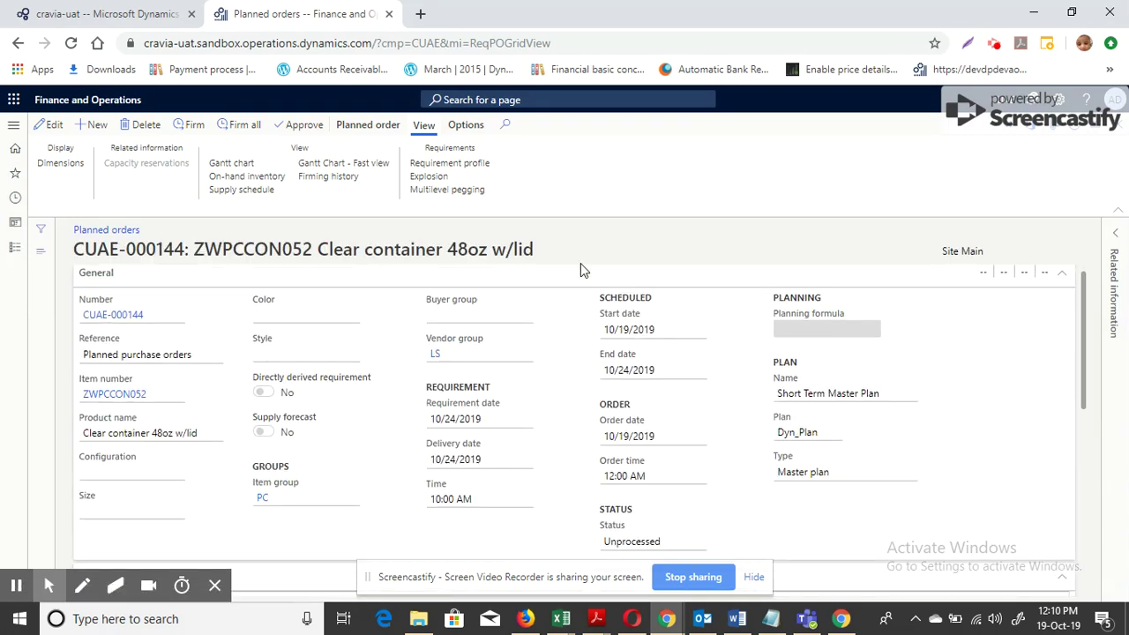
scroll(412, 366, down, 5)
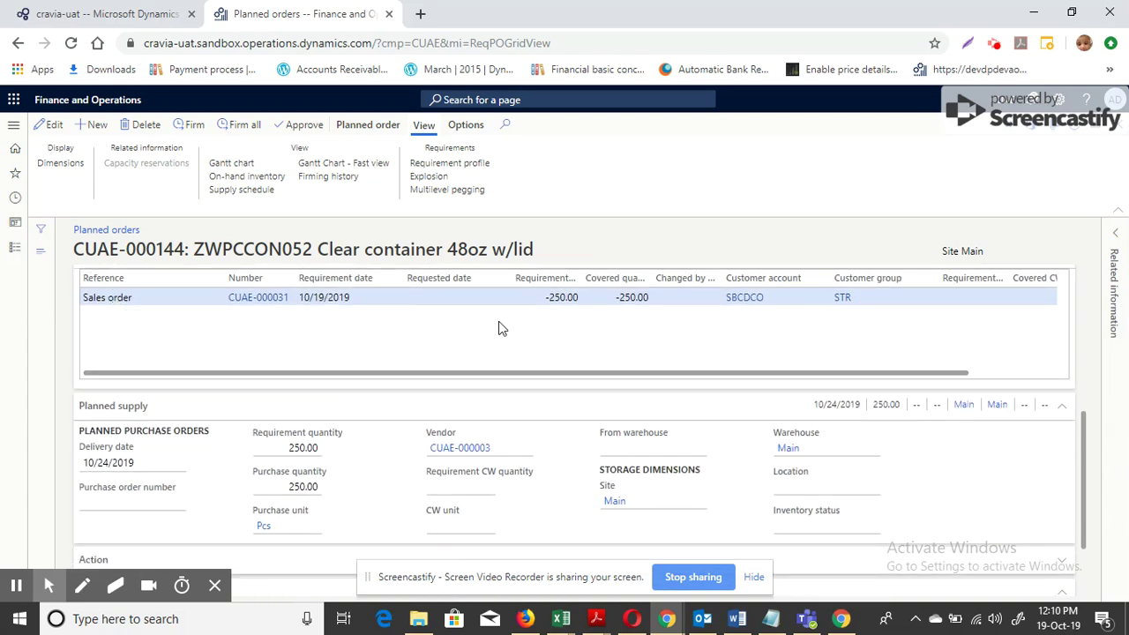
scroll(510, 326, right, 2)
click(141, 462)
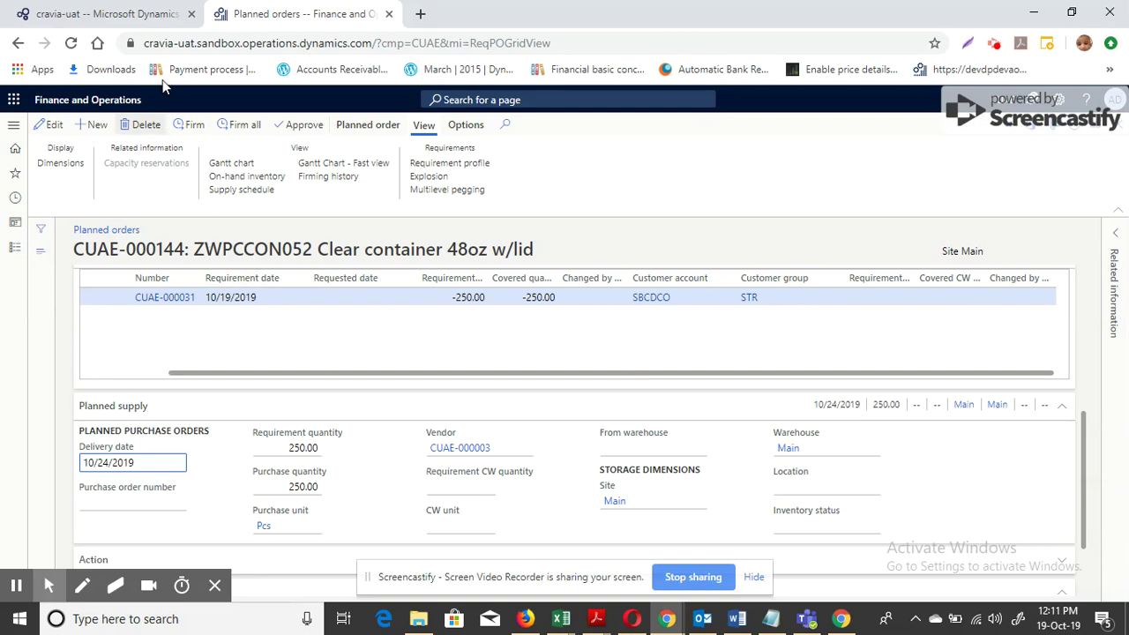
Firm the ZWPCCON052 planned purchase order with Standard update marking.
click(182, 128)
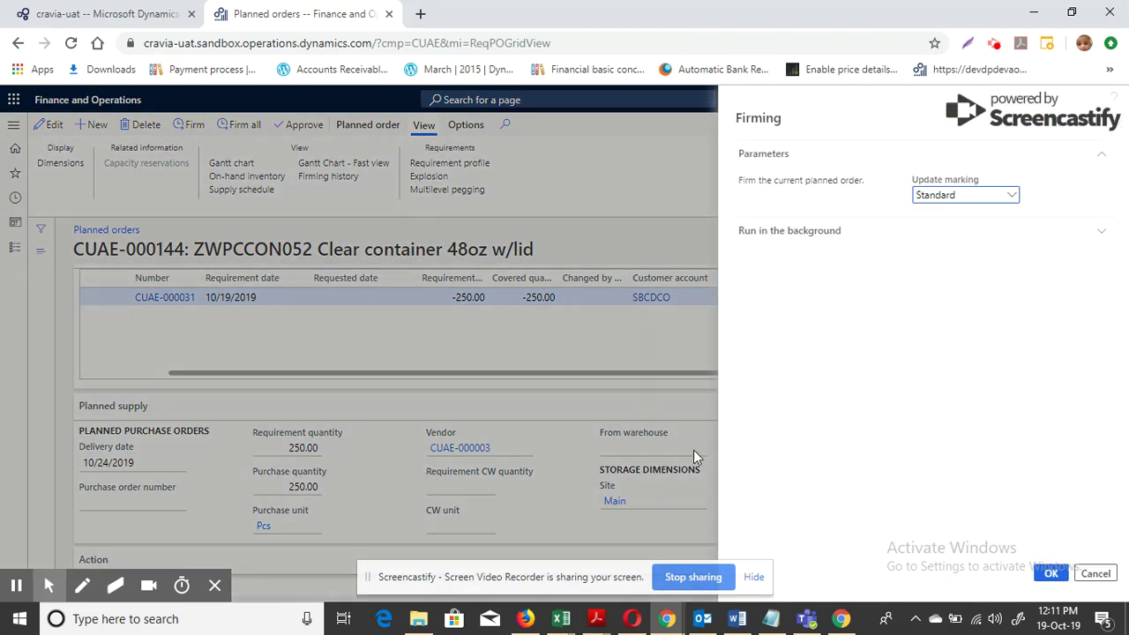
click(1052, 578)
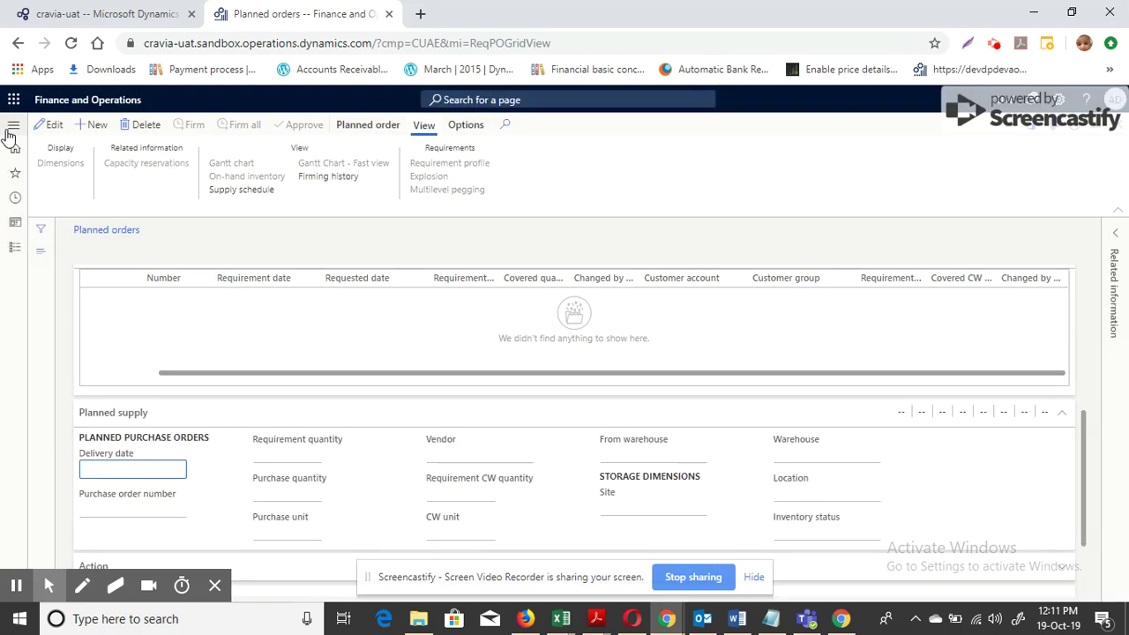
click(11, 127)
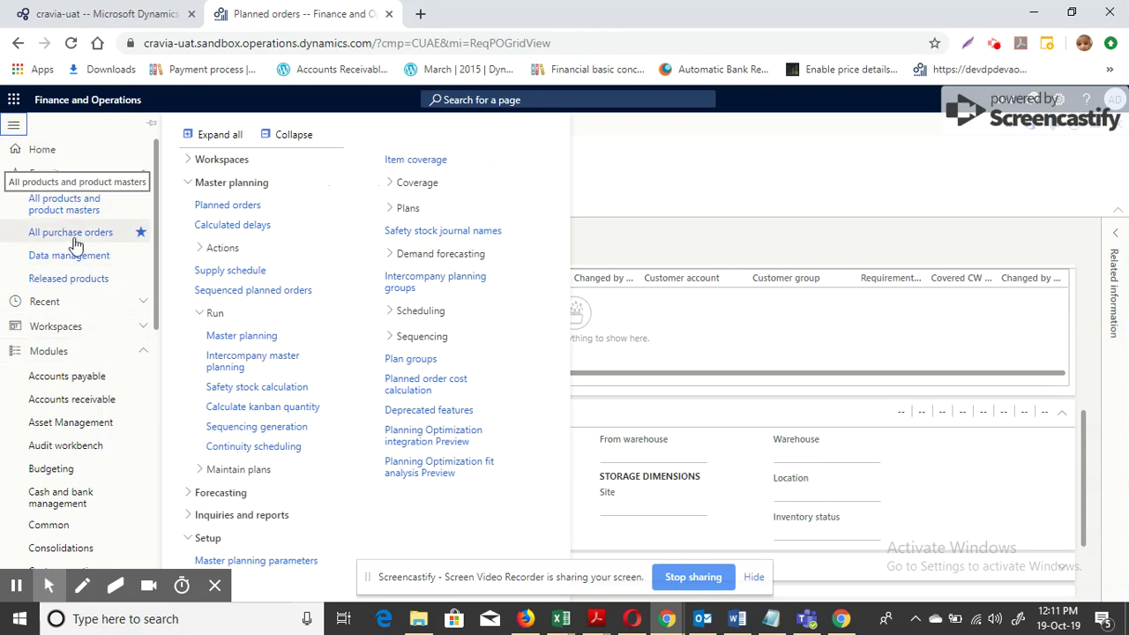
Open the new ZWPCCON052 purchase order from All purchase orders.
click(116, 307)
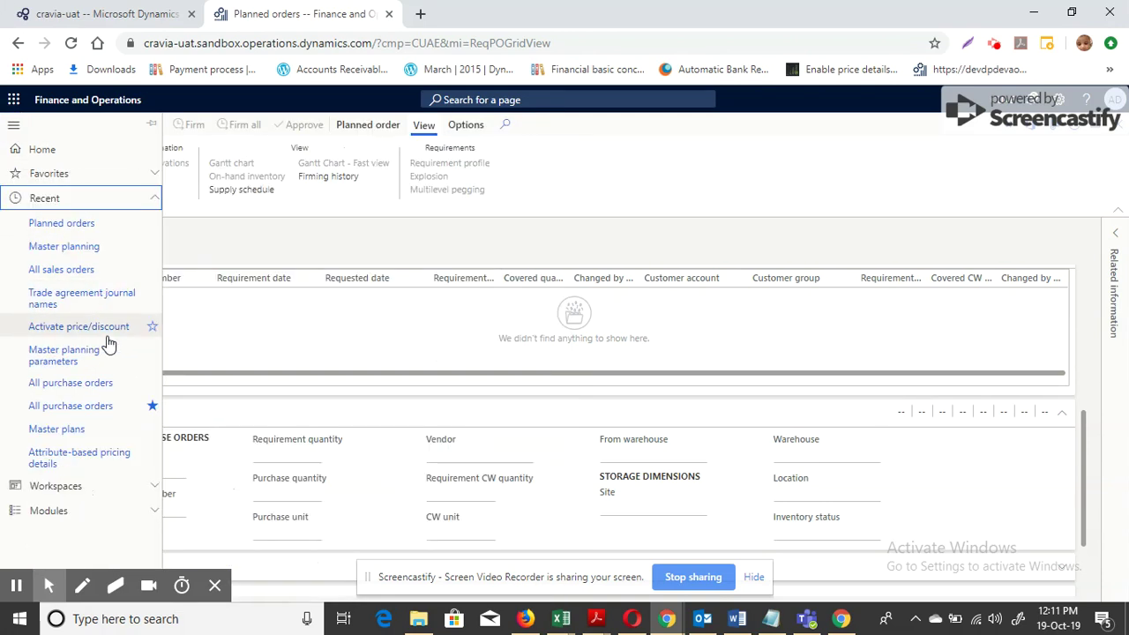
click(84, 409)
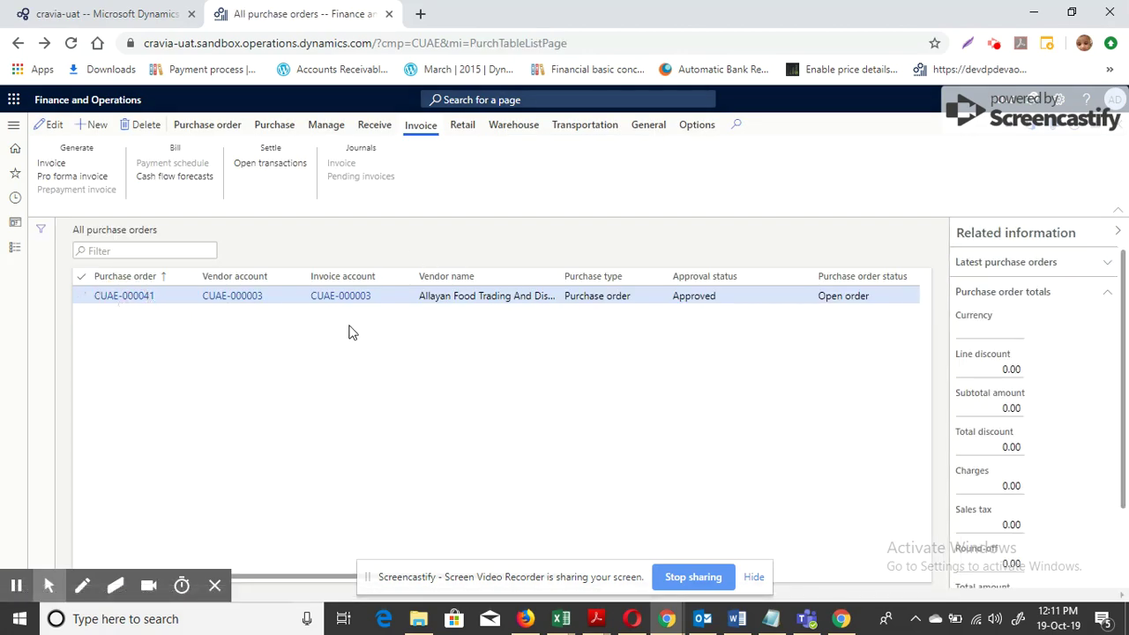
double_click(280, 300)
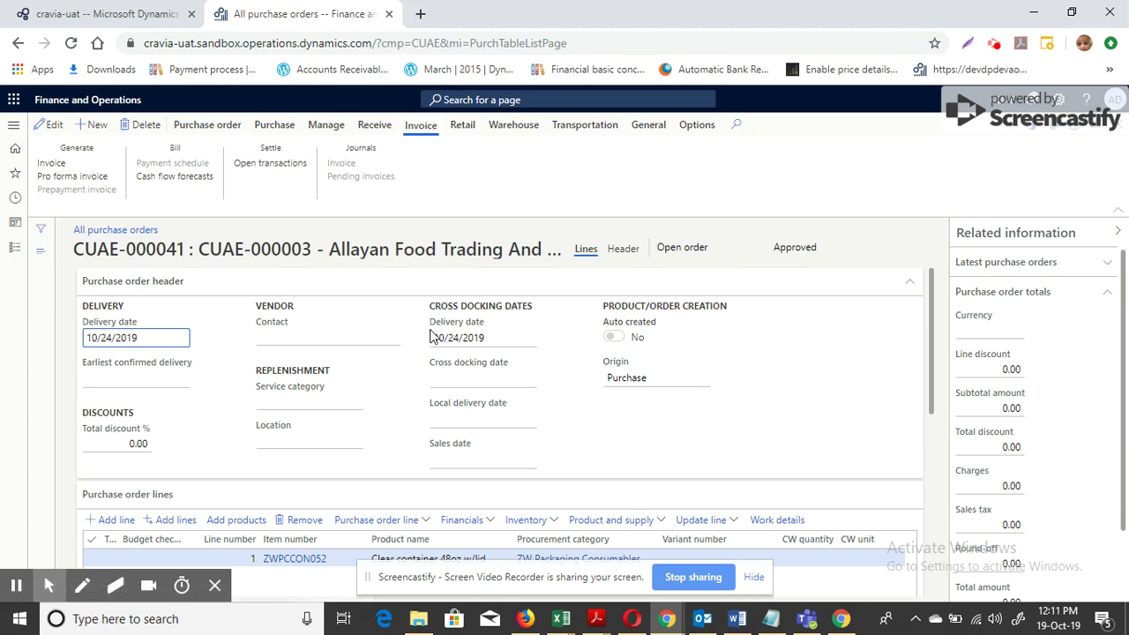